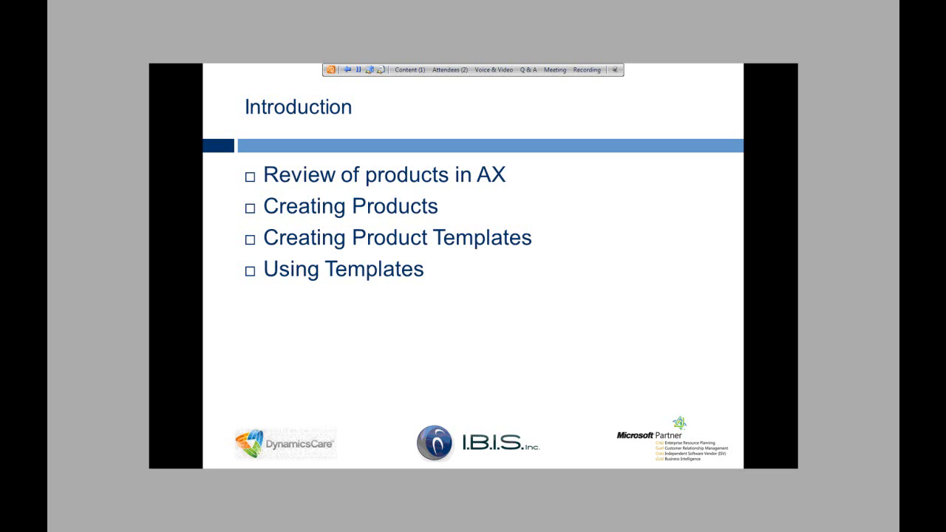
# - Advance the slideshow to the Product Definitions slide
pyautogui.press('Right')
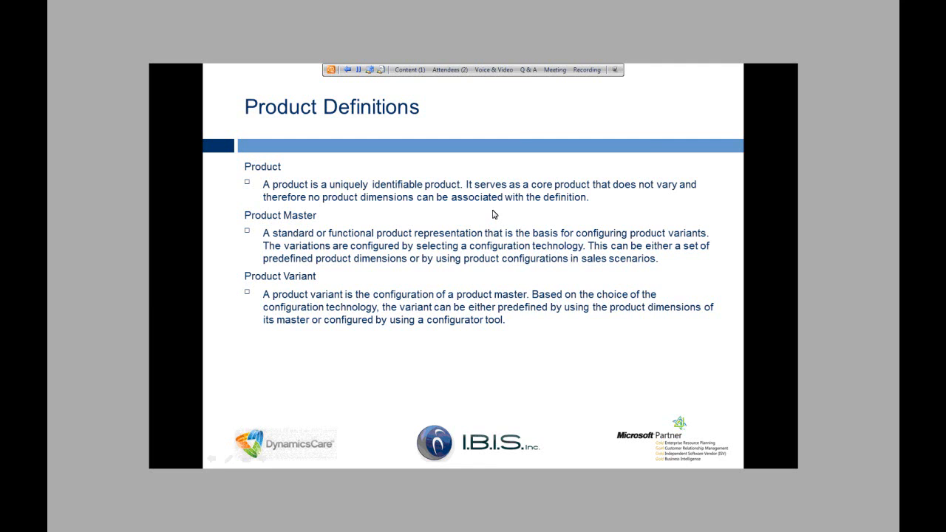
# - Switch to Dynamics AX, go to Product information management and show All products and product masters
pyautogui.hotkey('alt', 'Tab')
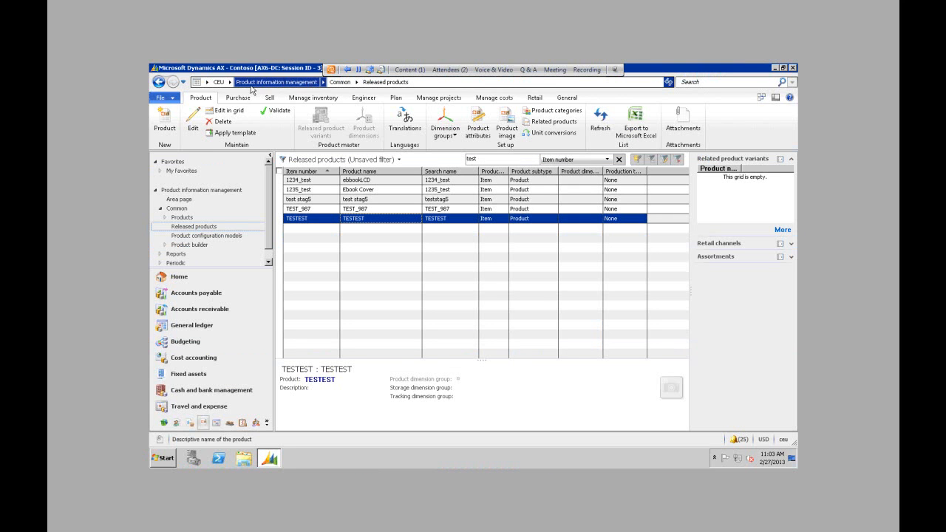
pyautogui.click(251, 83)
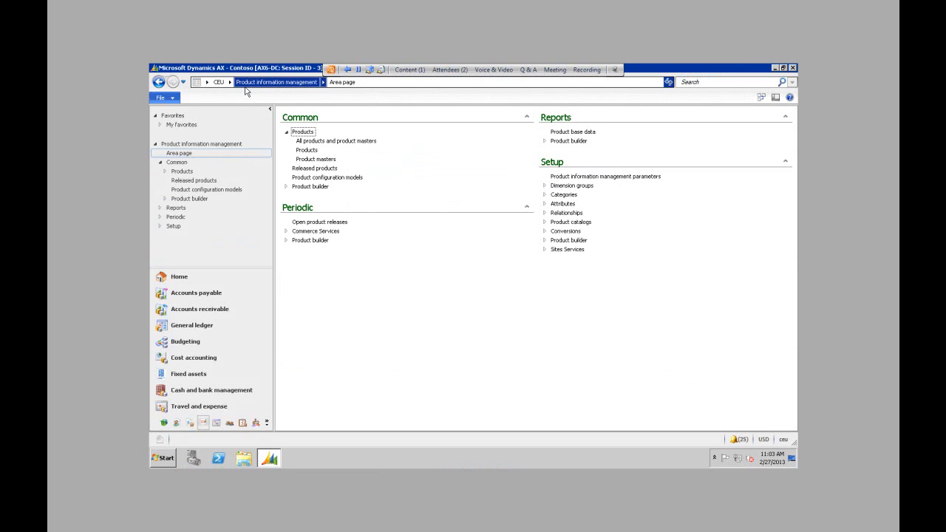
pyautogui.click(230, 82)
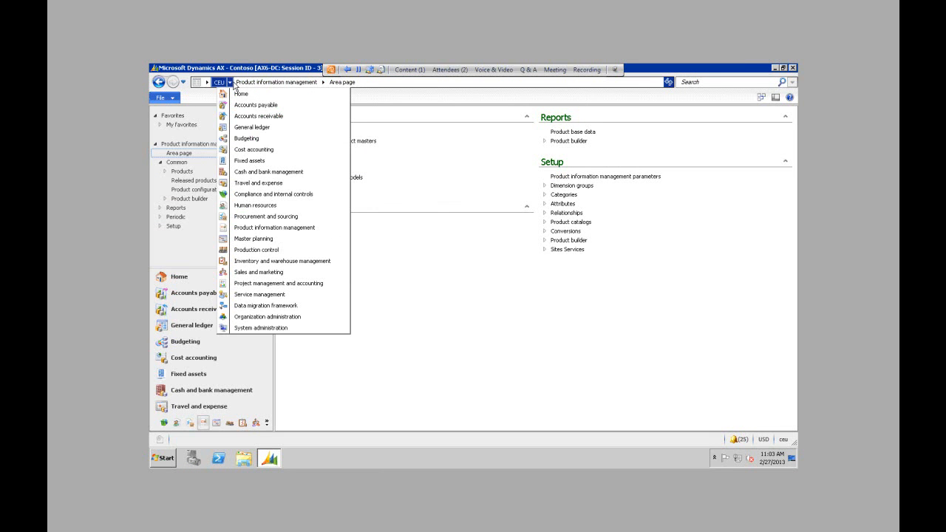
pyautogui.click(251, 228)
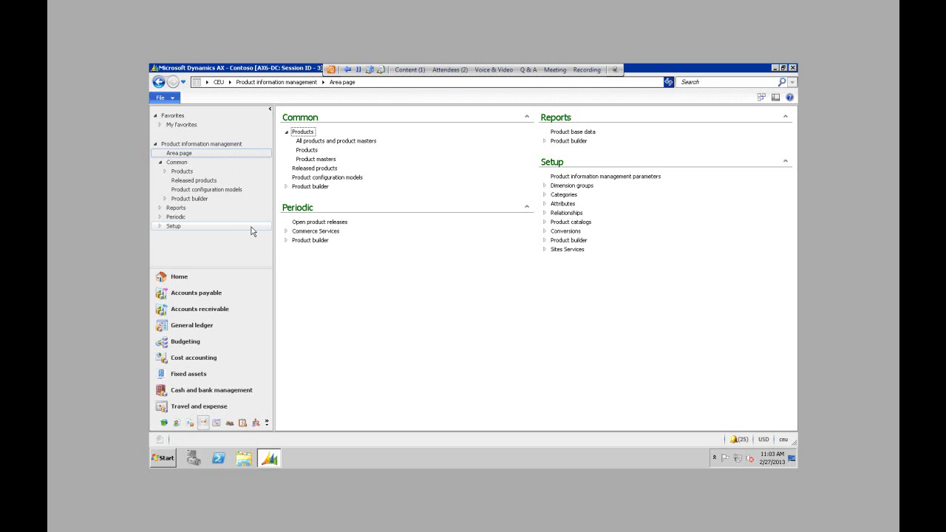
pyautogui.click(287, 132)
pyautogui.click(287, 132)
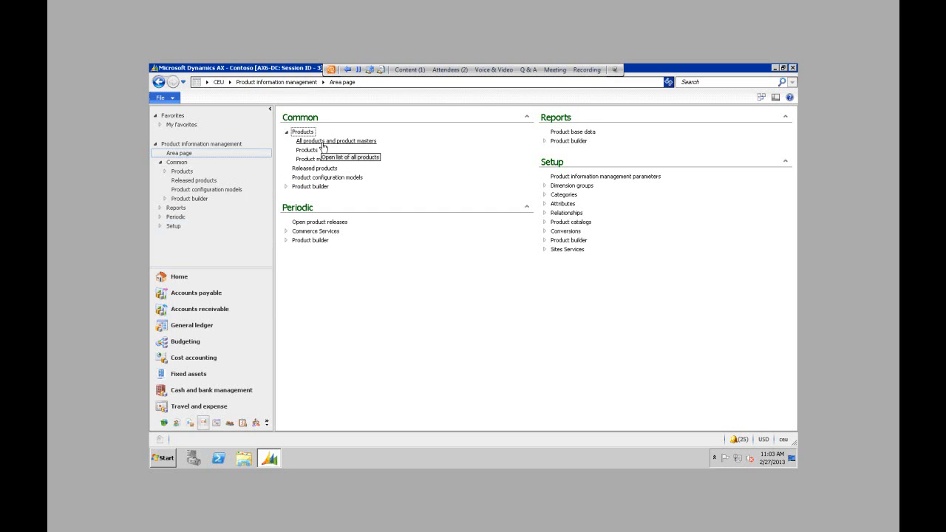
pyautogui.click(322, 142)
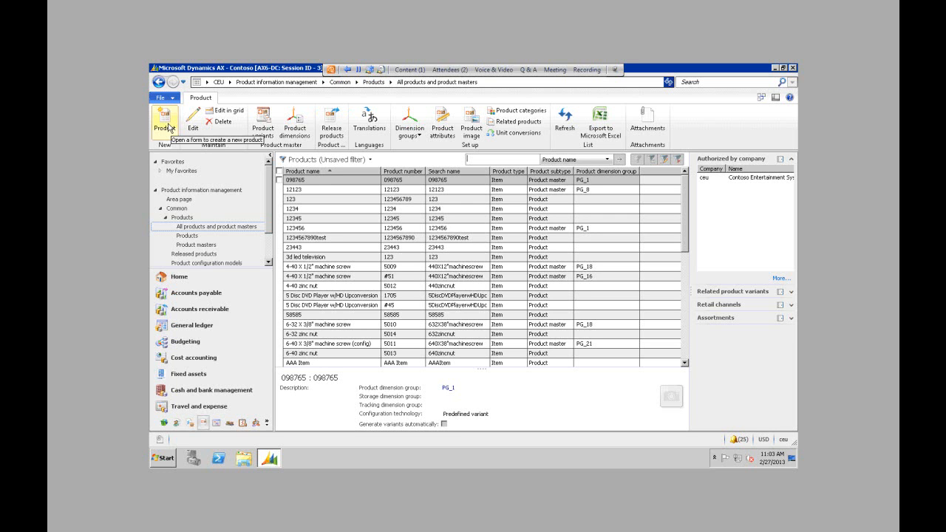
# - Start a new product and set its subtype to Product master
pyautogui.click(169, 127)
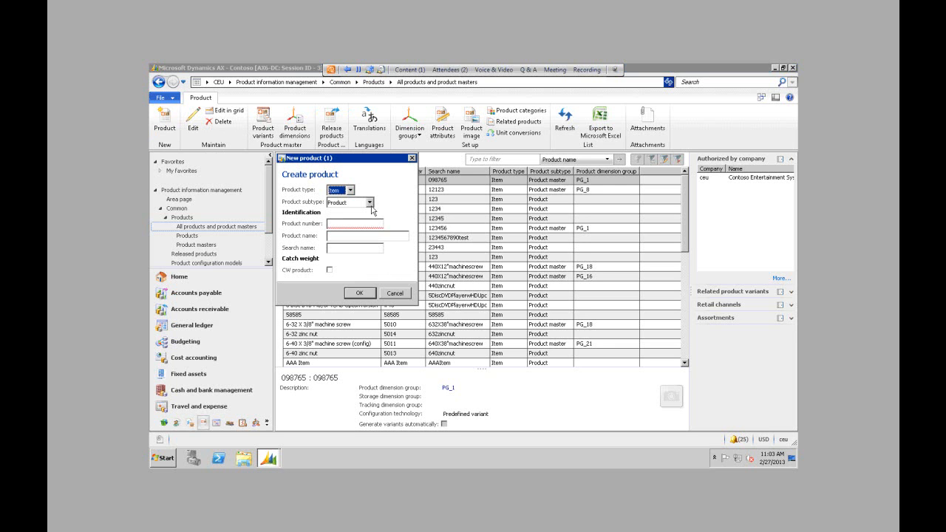
pyautogui.click(370, 203)
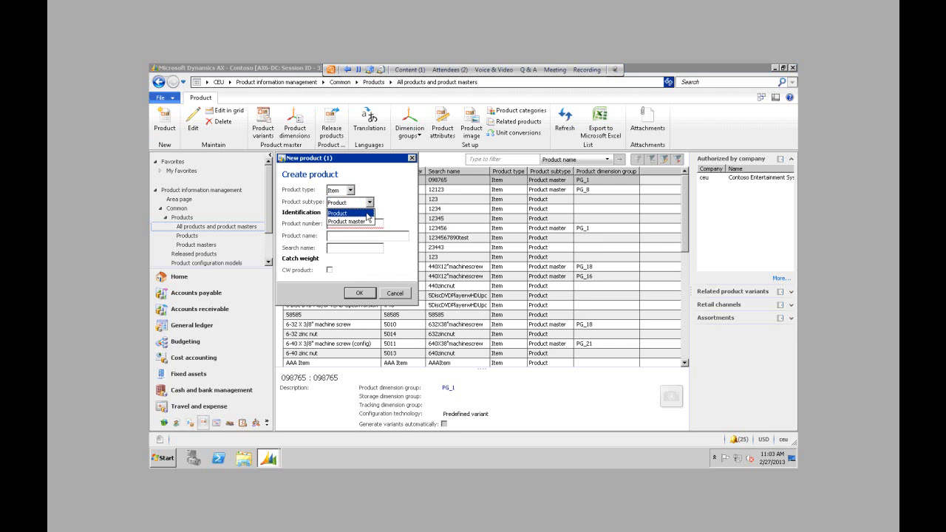
pyautogui.click(365, 214)
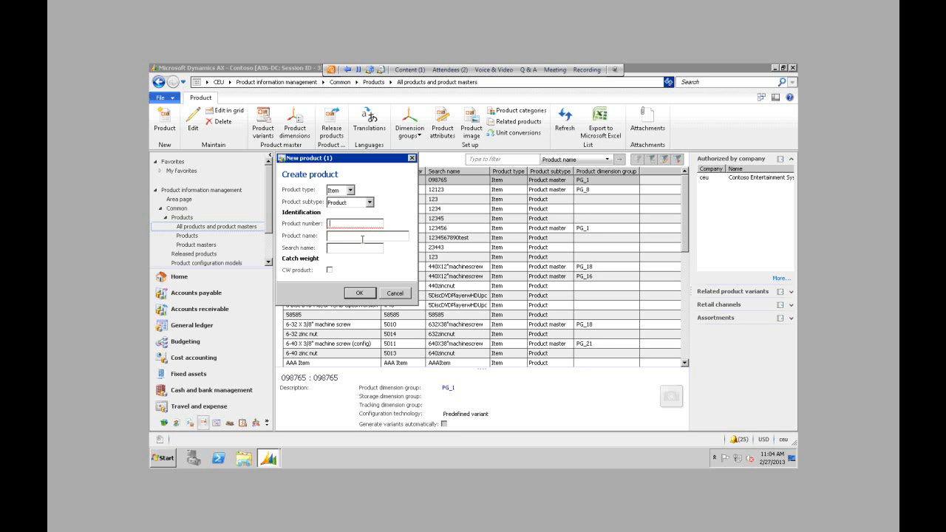
pyautogui.click(370, 203)
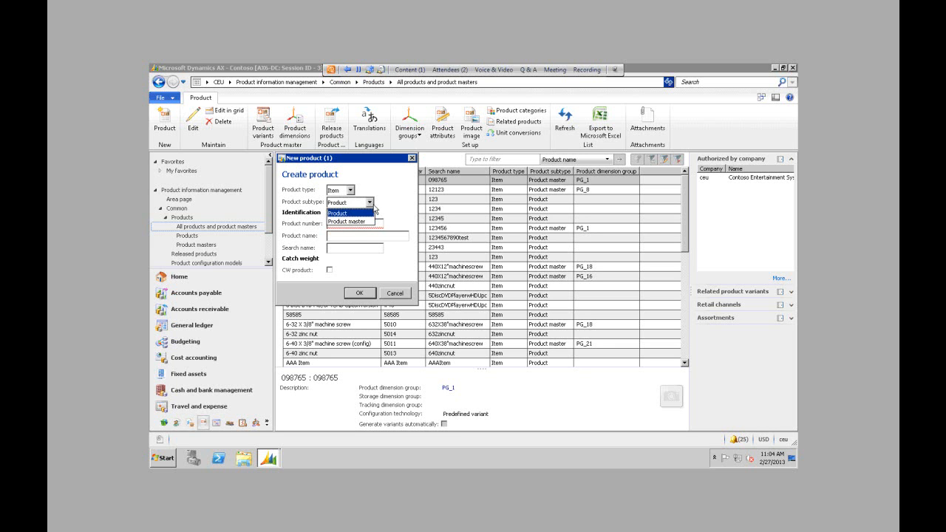
pyautogui.click(365, 221)
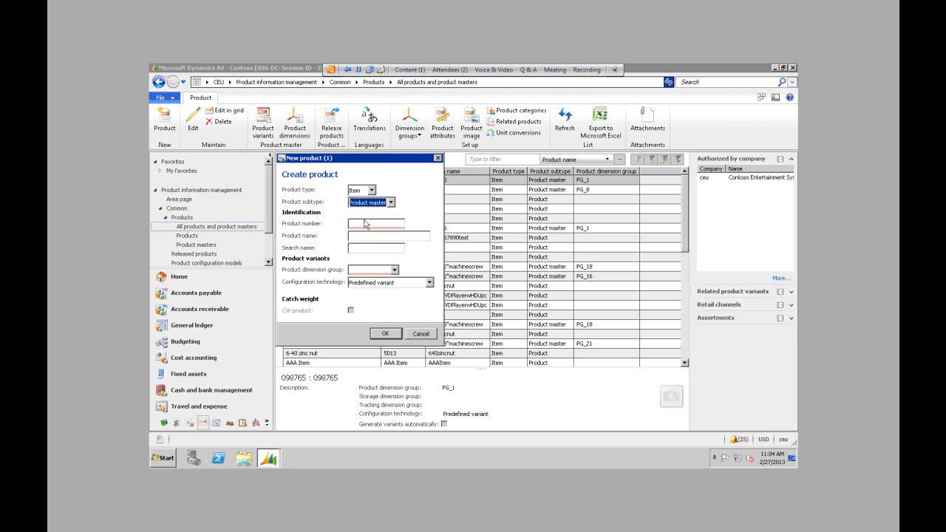
# - Review the product dimension groups and keep Predefined variant as configuration technology
pyautogui.click(394, 270)
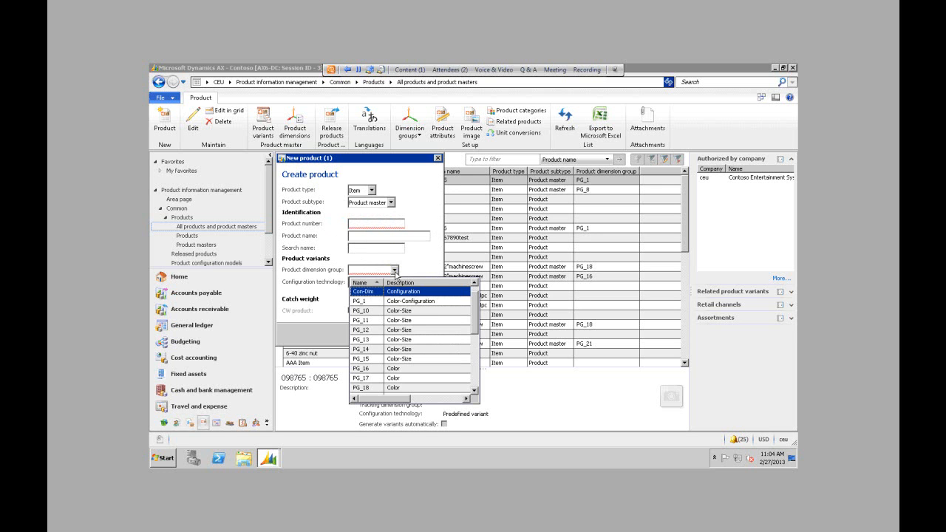
pyautogui.click(395, 270)
pyautogui.click(411, 271)
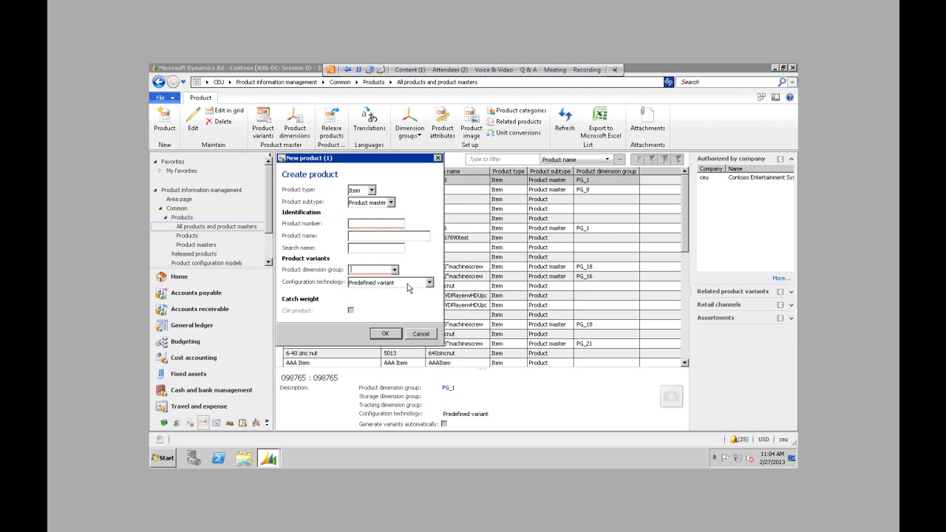
pyautogui.click(408, 284)
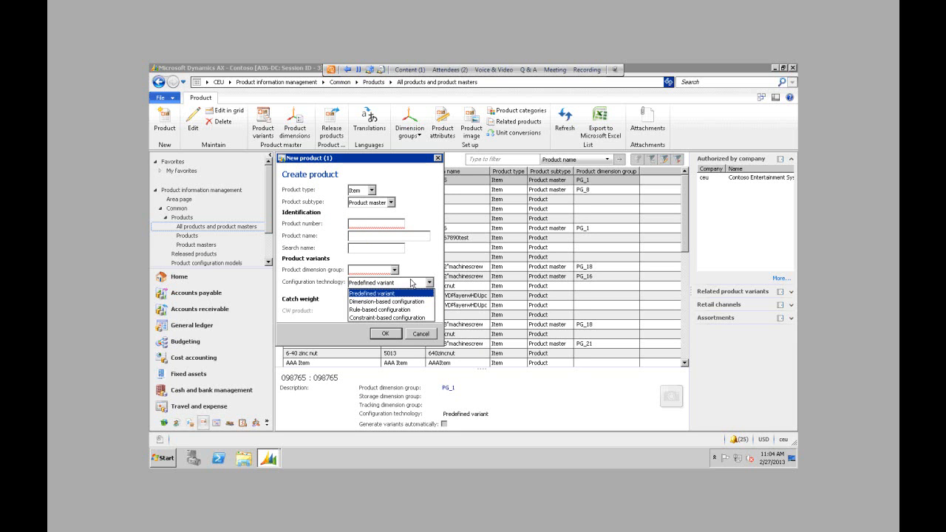
pyautogui.click(417, 281)
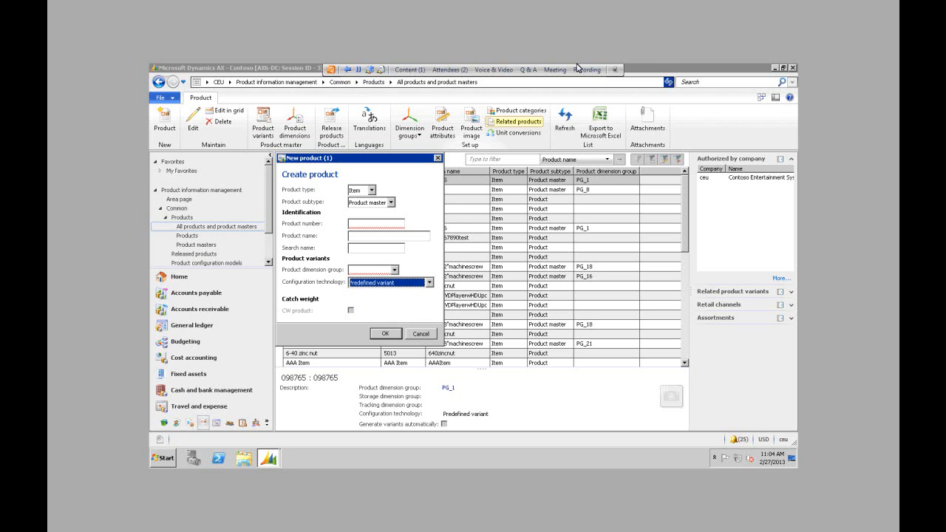
# - Leave the new product form and switch to the PowerPoint slide on configuration technology types
pyautogui.press('Escape')
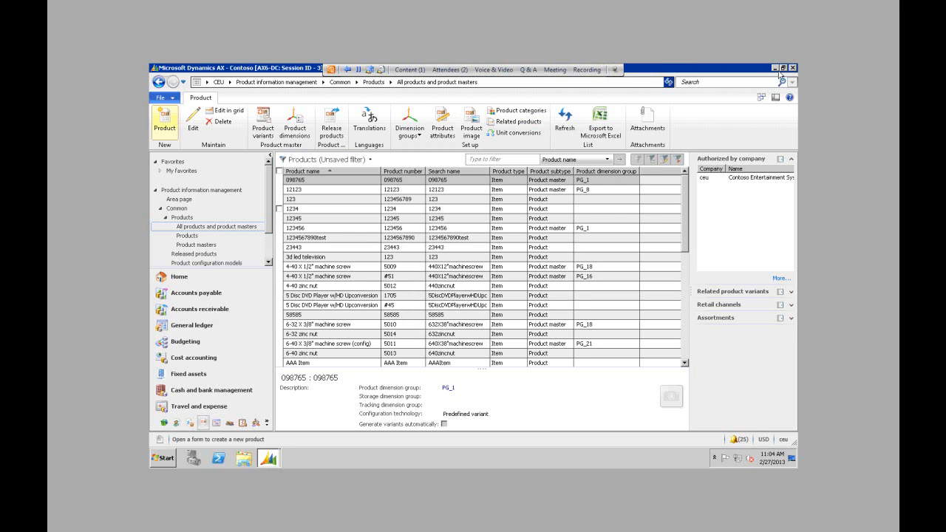
pyautogui.hotkey('alt', 'Tab')
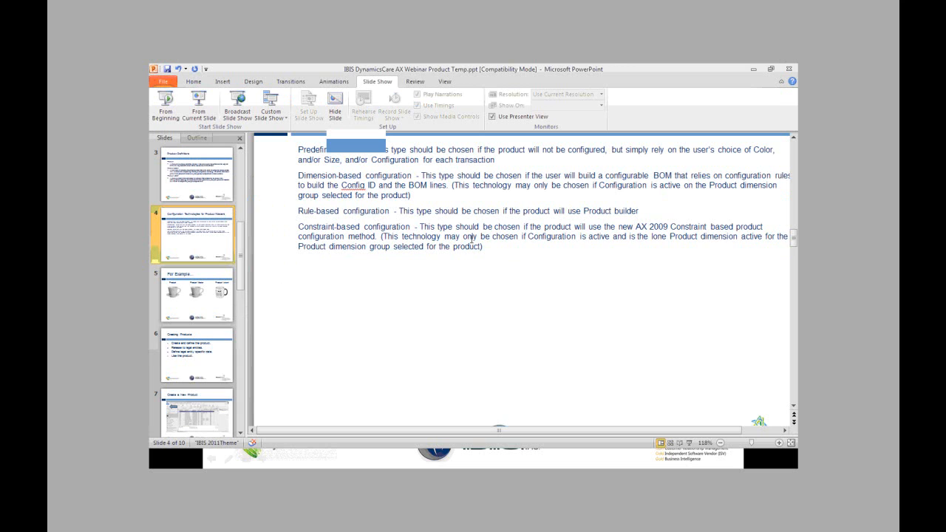
# - Return to the new product form, set subtype back to Product and bring the form to front
pyautogui.click(753, 69)
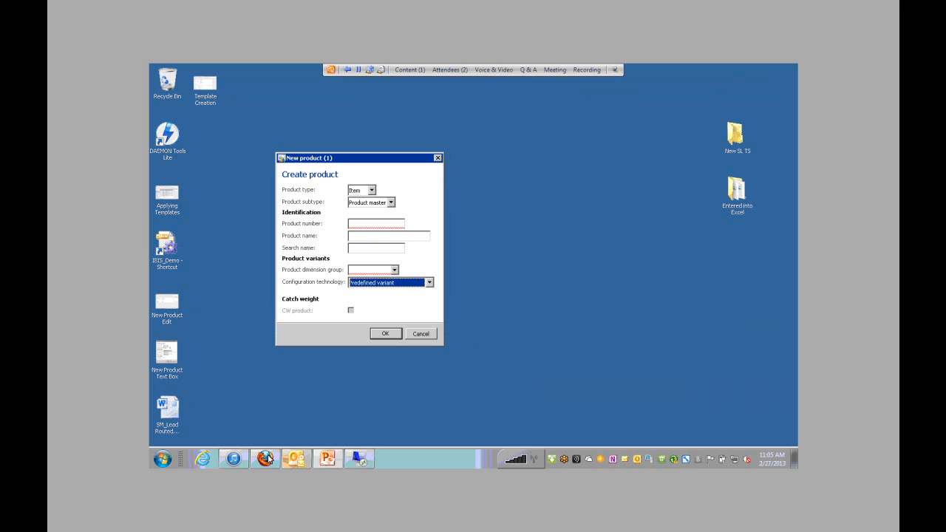
pyautogui.click(389, 202)
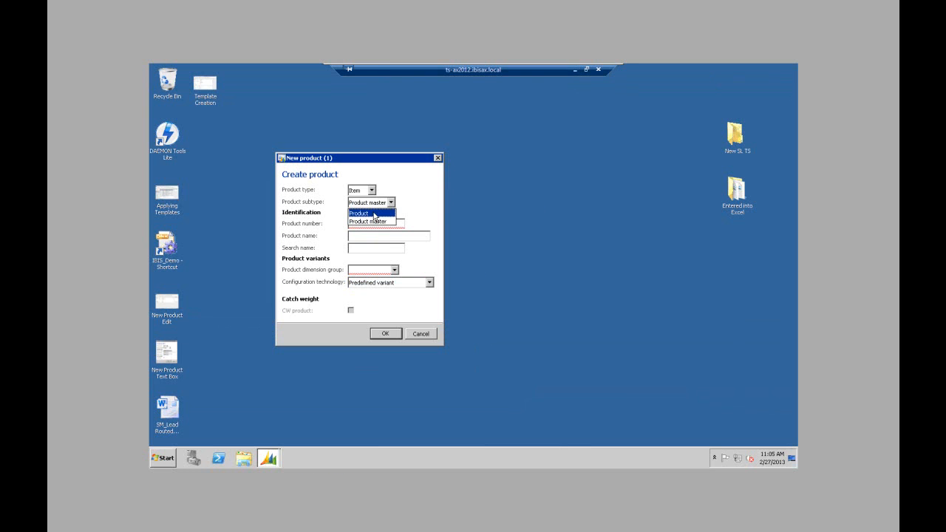
pyautogui.click(374, 214)
pyautogui.doubleClick(166, 247)
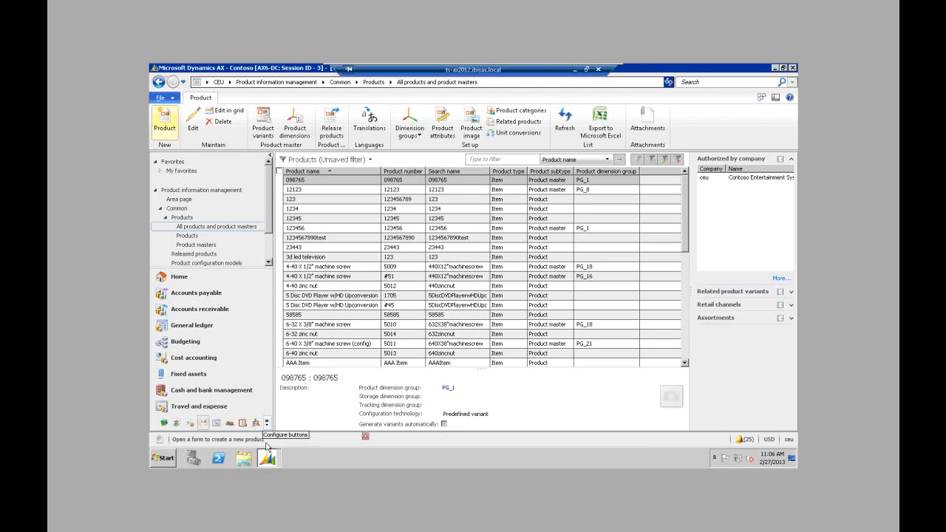
pyautogui.click(268, 459)
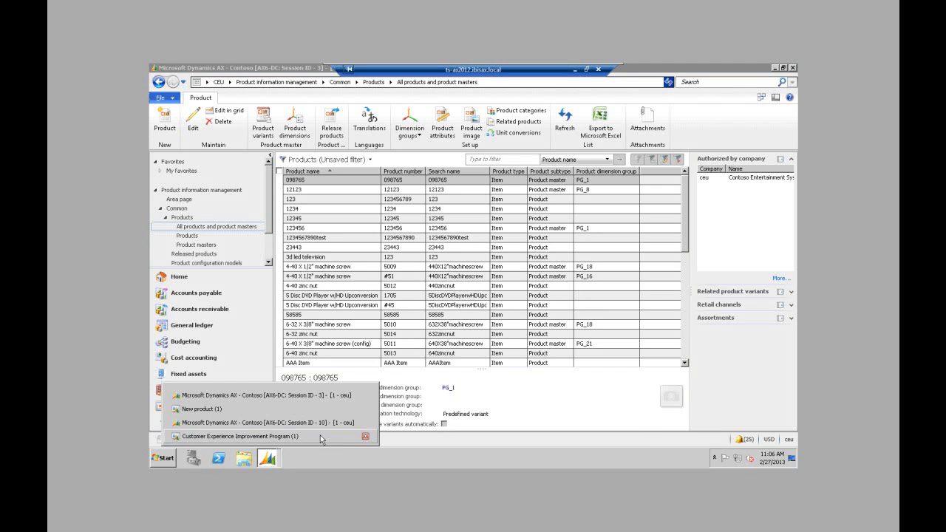
pyautogui.click(365, 436)
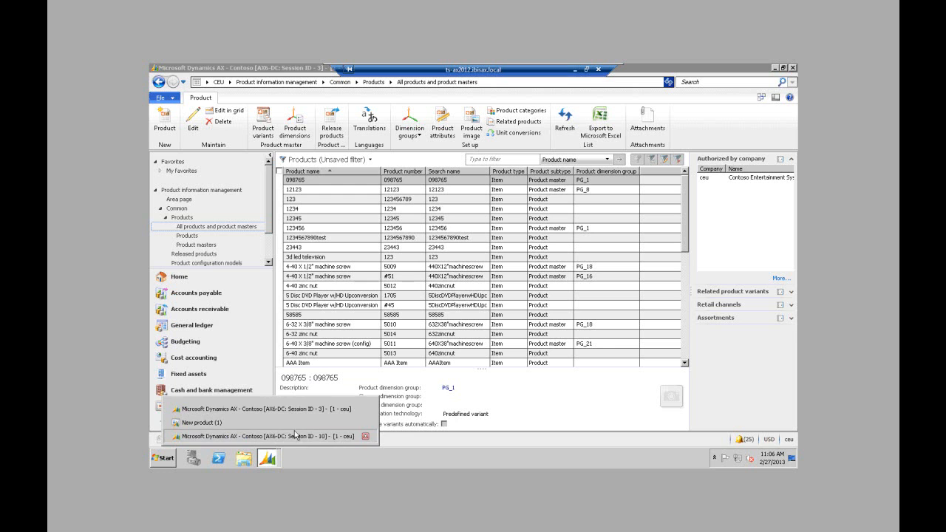
pyautogui.click(259, 427)
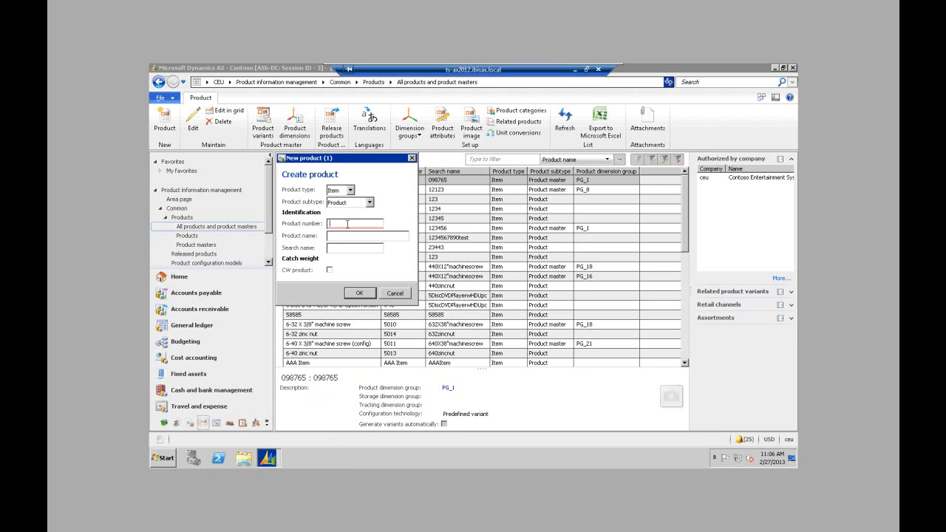
pyautogui.write('98767890')
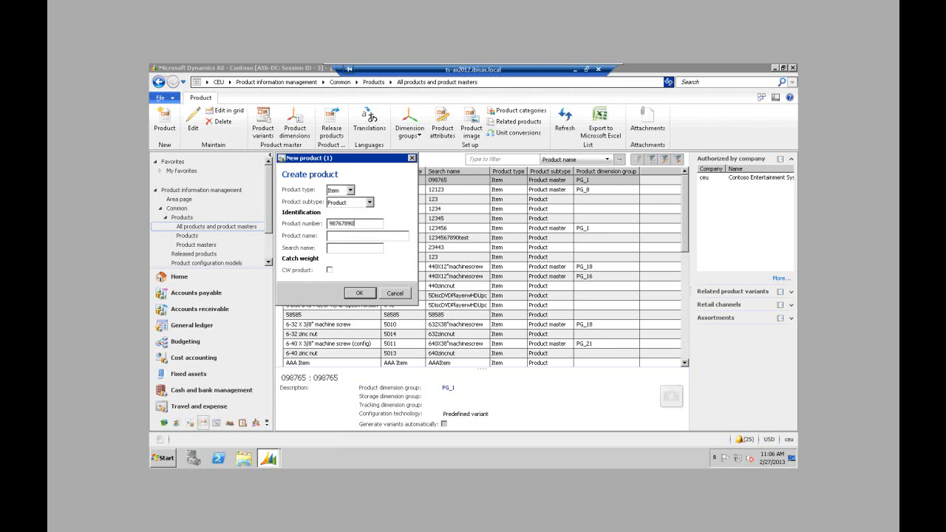
# - Create product number 98767890 named TestWebinar and confirm with OK
pyautogui.press('Tab')
pyautogui.write('TestWebinar')
pyautogui.click(361, 296)
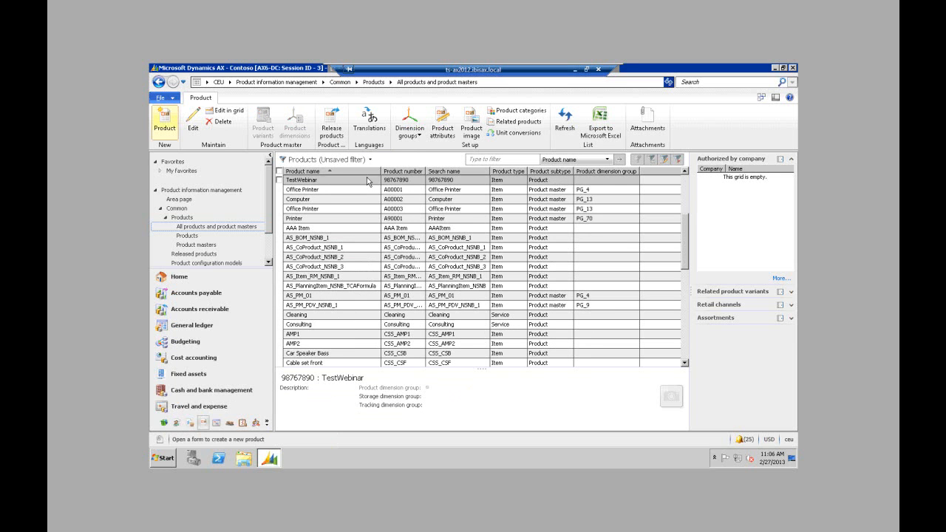
# - Show TestWebinar's product details and start the Release products wizard
pyautogui.doubleClick(365, 182)
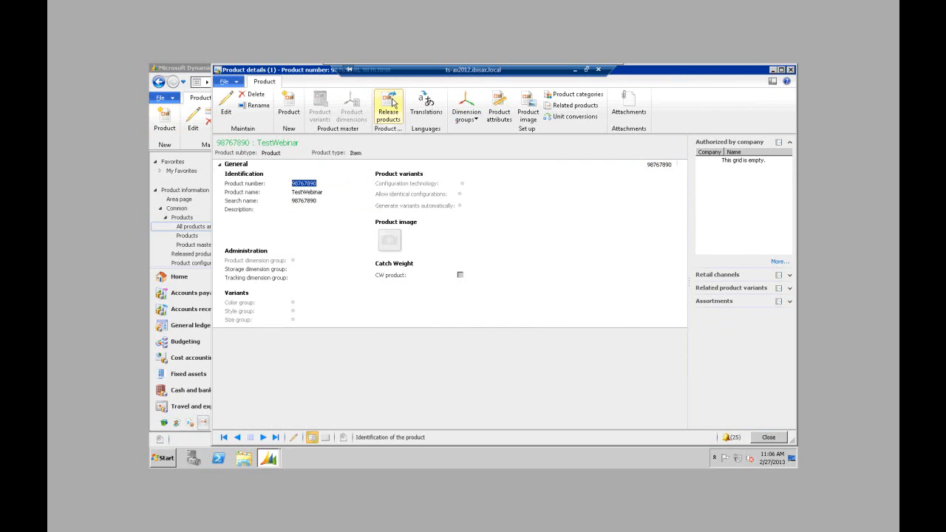
pyautogui.click(390, 103)
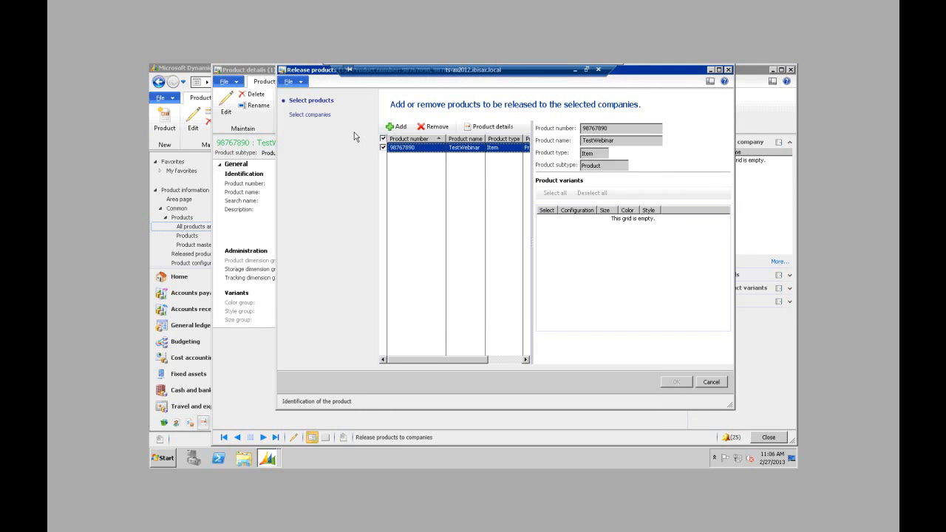
# - Release TestWebinar to company ceu and run the product release session
pyautogui.click(304, 114)
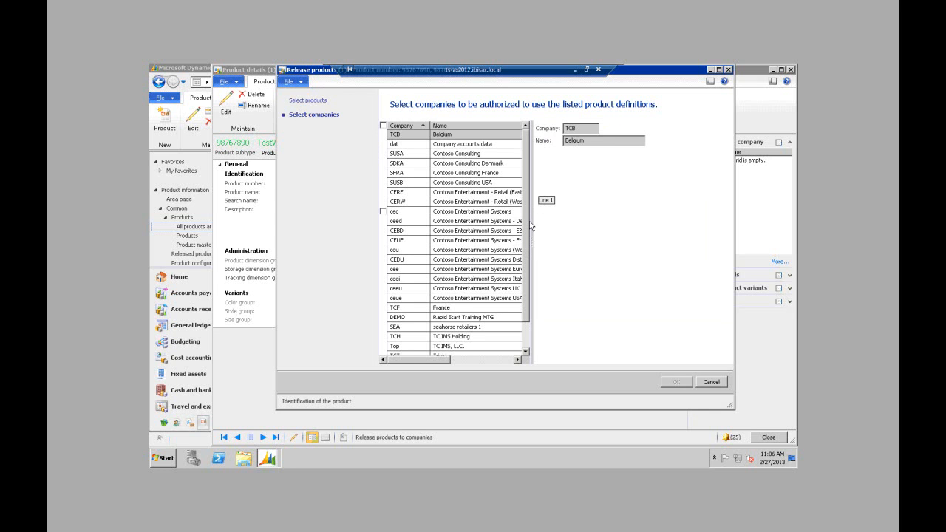
pyautogui.scroll(-1, 532, 226)
pyautogui.click(383, 231)
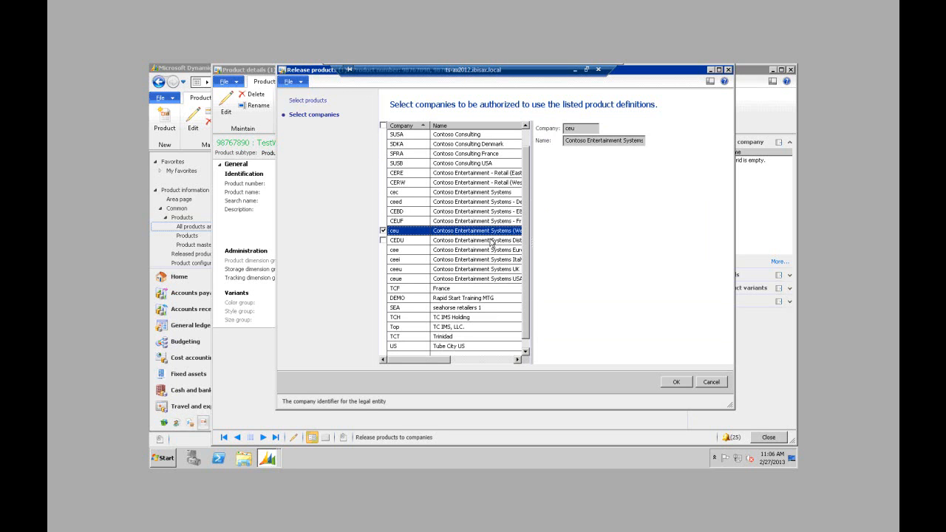
pyautogui.click(317, 101)
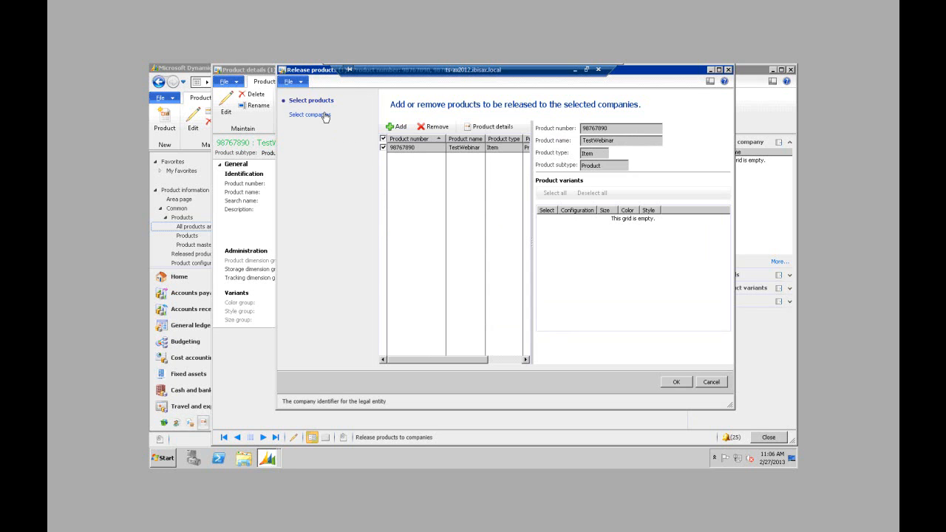
pyautogui.click(325, 116)
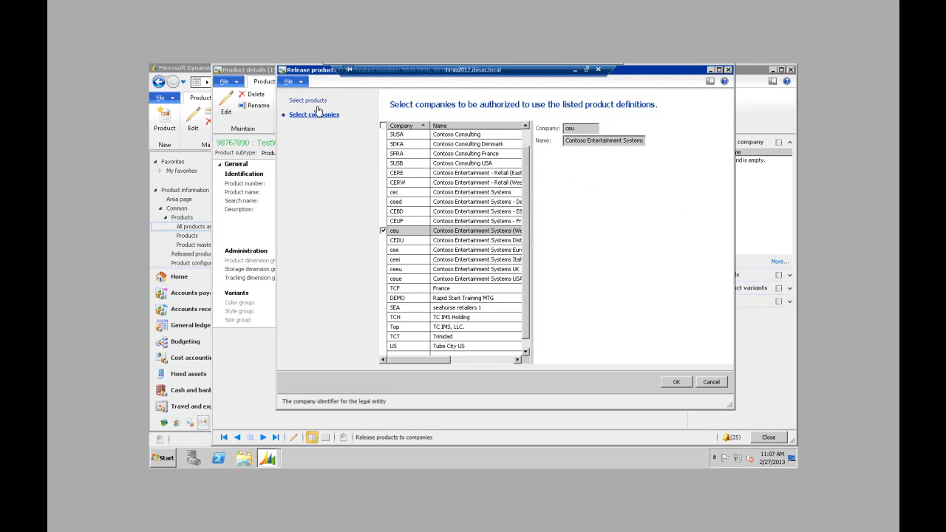
pyautogui.click(676, 385)
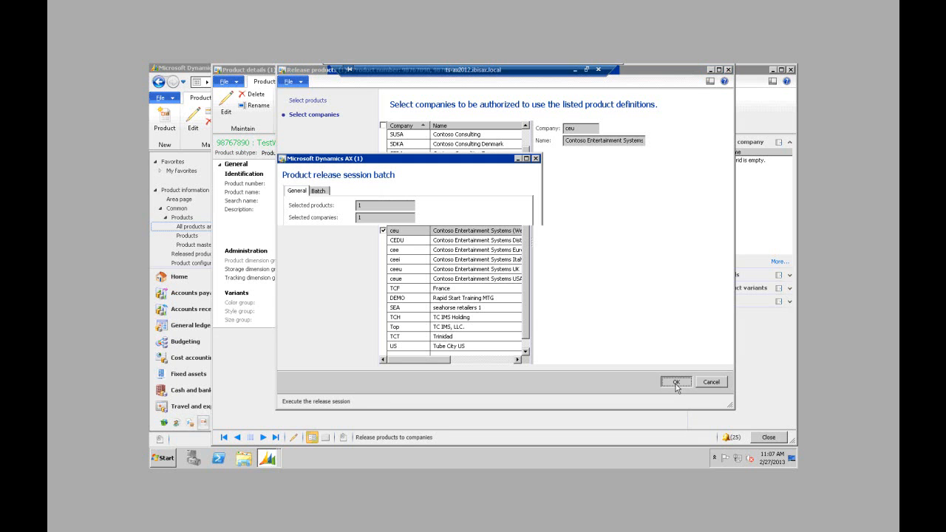
pyautogui.click(482, 289)
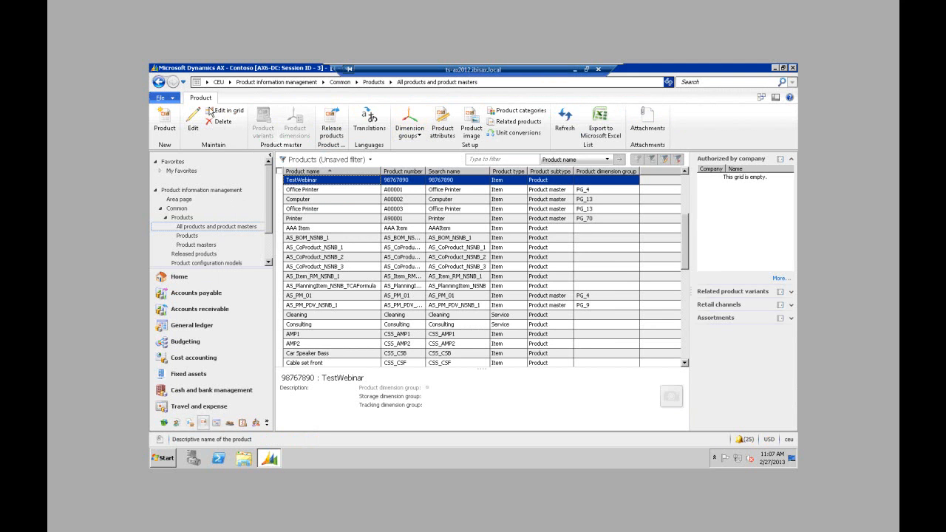
# - Filter ceu's released products by Product name 'test' and show TestWebinar's released product details
pyautogui.click(259, 83)
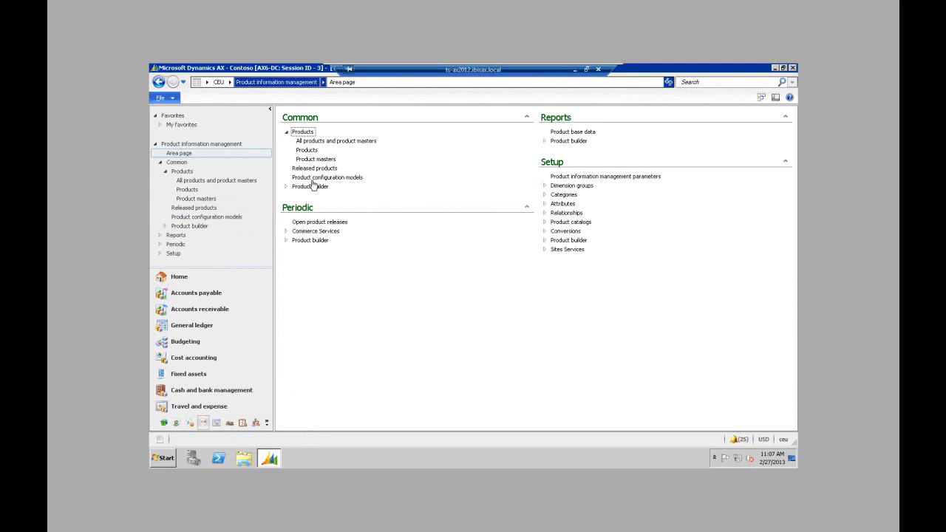
pyautogui.click(316, 168)
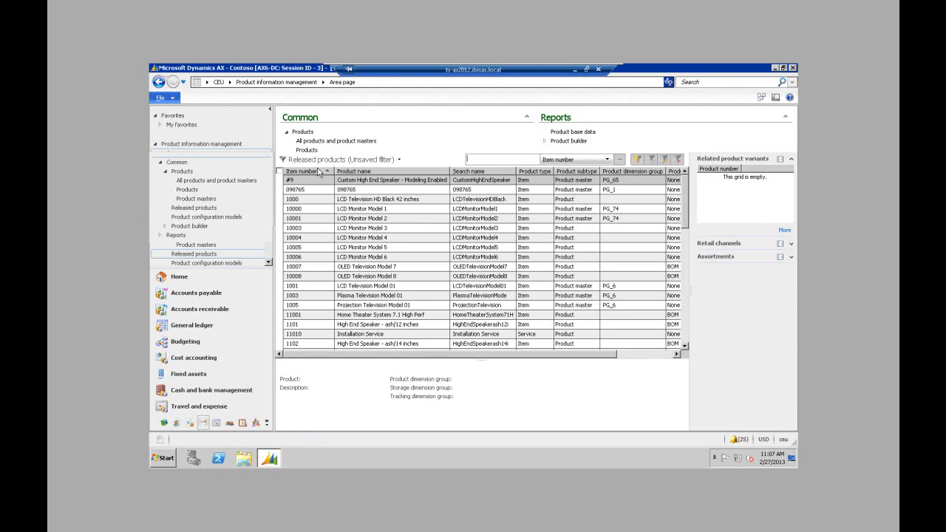
pyautogui.click(607, 160)
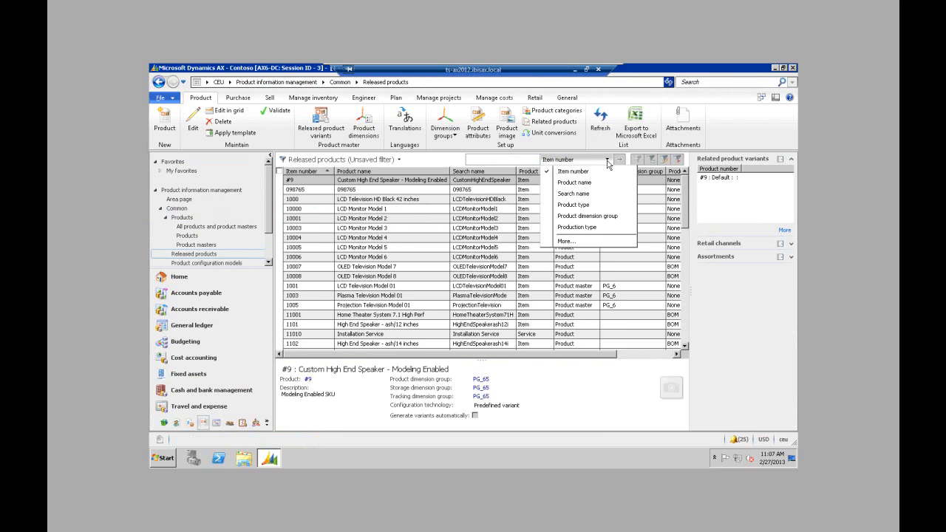
pyautogui.click(605, 181)
pyautogui.write('test')
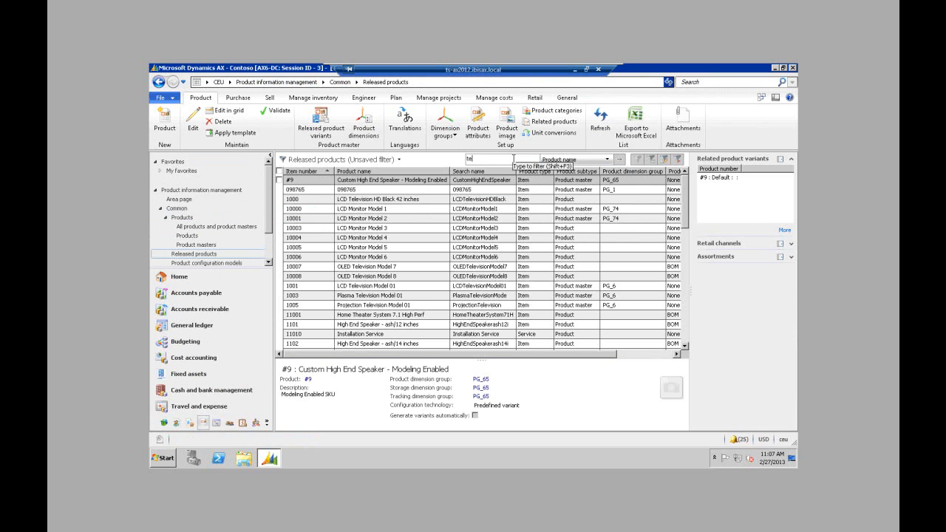
pyautogui.press('Return')
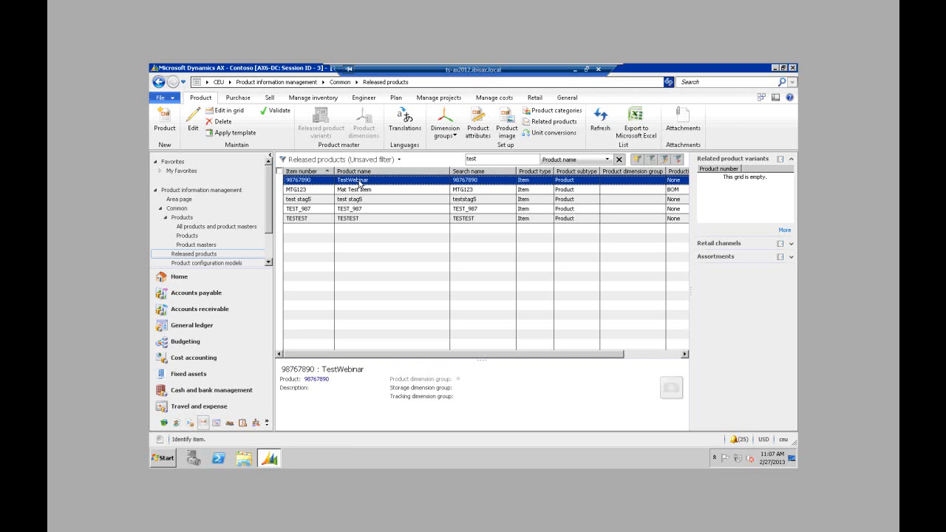
pyautogui.click(358, 181)
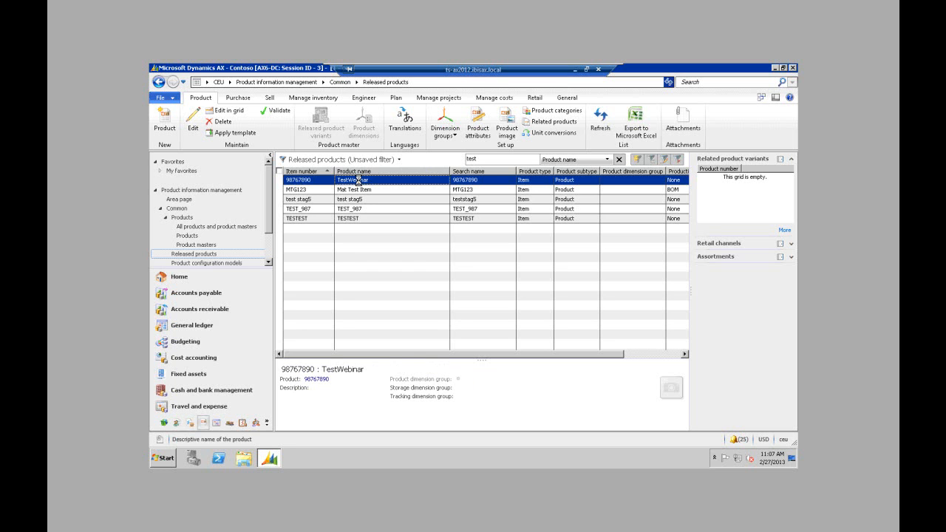
pyautogui.doubleClick(358, 180)
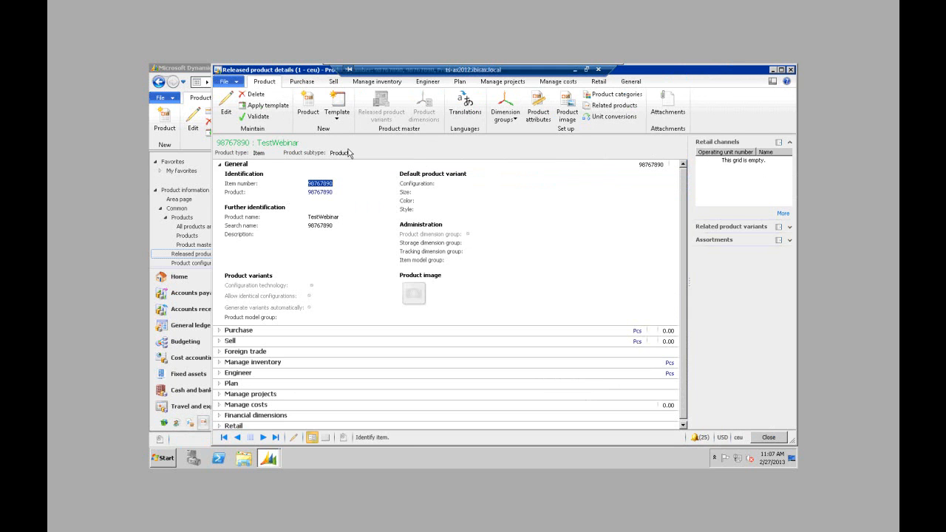
# - Start a shared template from TestWebinar and name it TestWebinarTemp
pyautogui.click(337, 119)
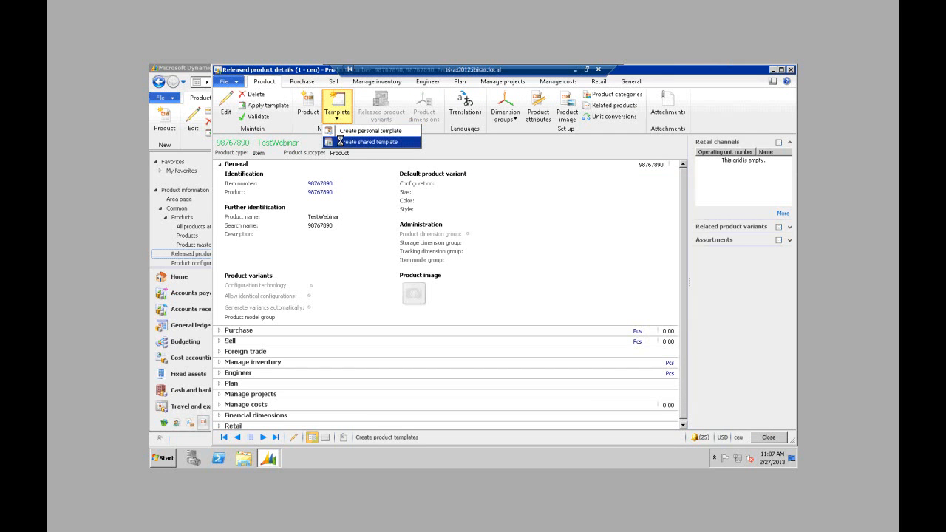
pyautogui.click(341, 142)
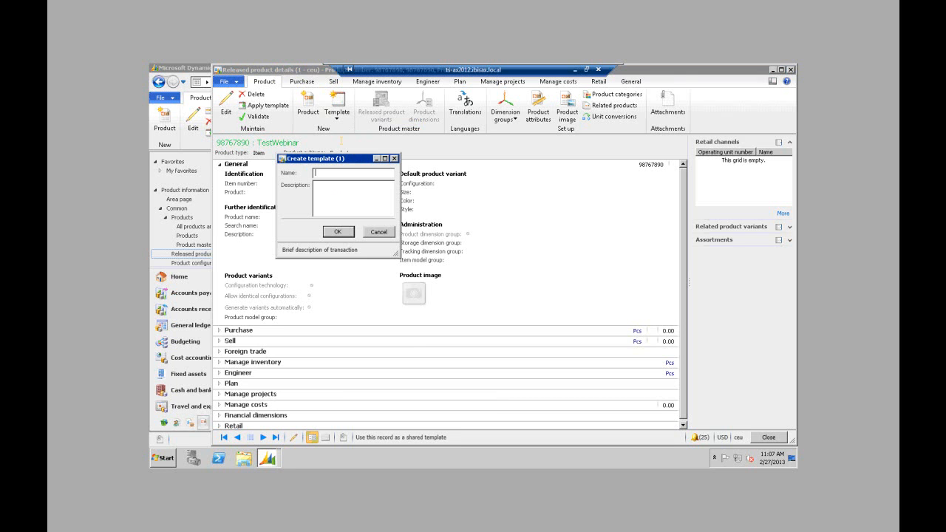
pyautogui.write('Test')
pyautogui.write('Webi')
pyautogui.press('BackSpace')
pyautogui.press('BackSpace')
pyautogui.press('BackSpace')
pyautogui.write('ebinarTemp')
# - Confirm saving TestWebinarTemp as a shared product template
pyautogui.click(337, 233)
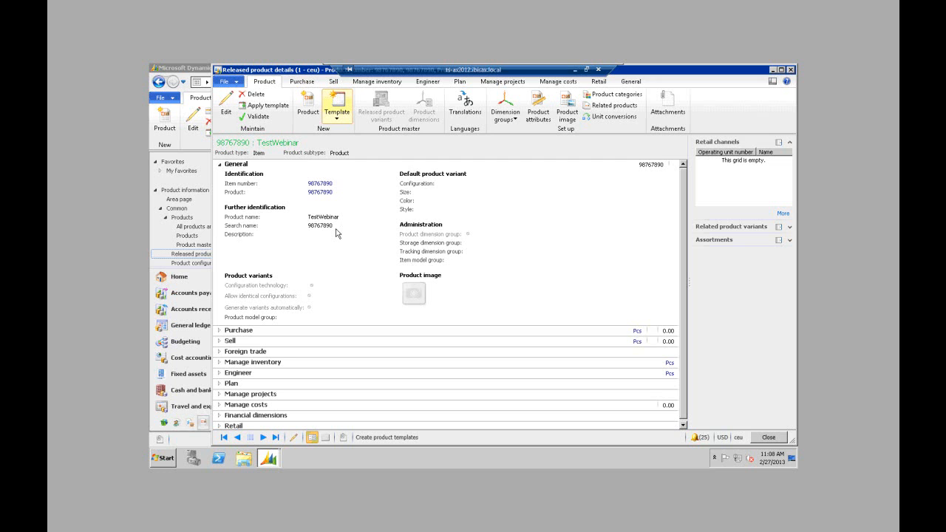
# - Apply the Product template to the TestWebinar released product
pyautogui.click(279, 112)
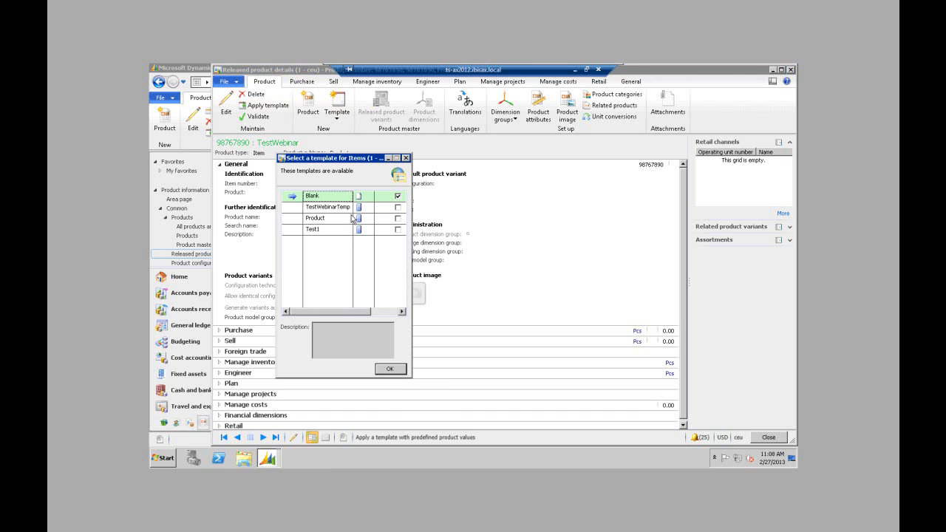
pyautogui.click(352, 218)
pyautogui.click(405, 158)
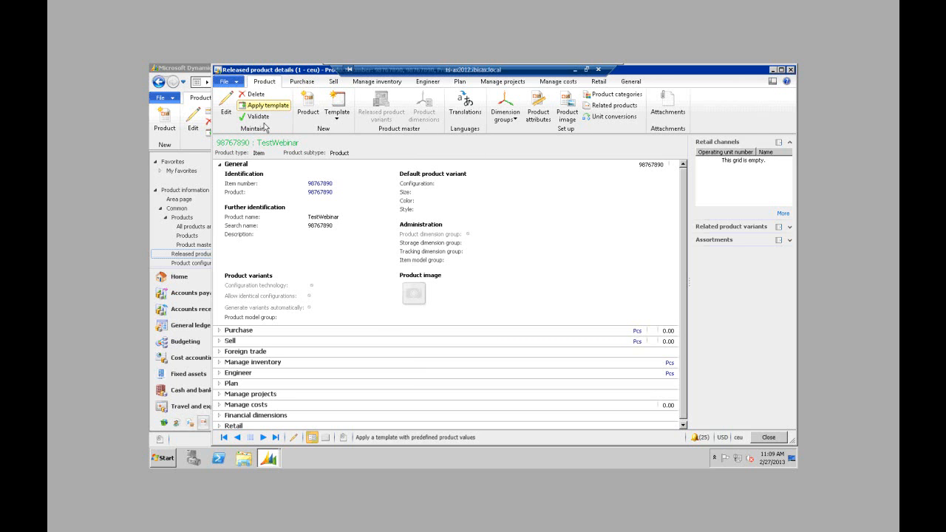
# - Create a new released product with the TestWebinarTemp template, item number filled from the product number
pyautogui.click(171, 123)
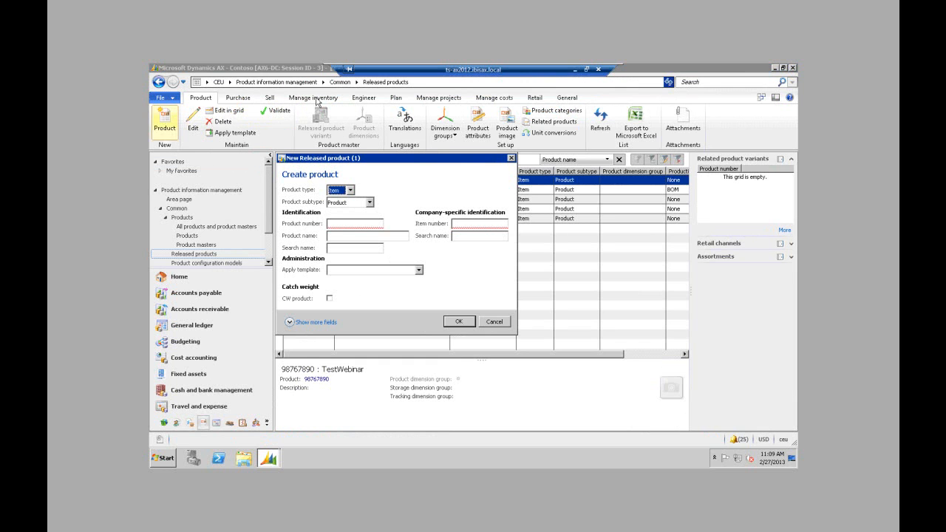
pyautogui.click(419, 271)
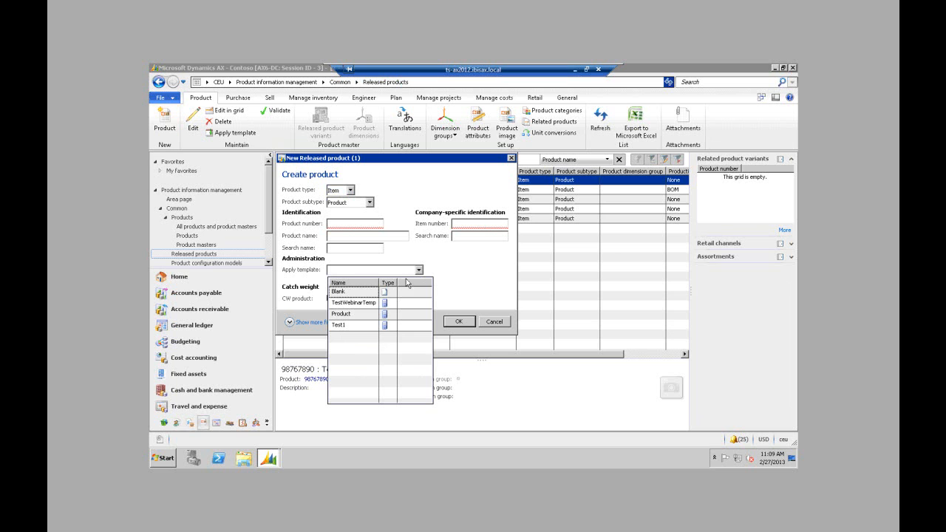
pyautogui.click(367, 308)
pyautogui.click(368, 308)
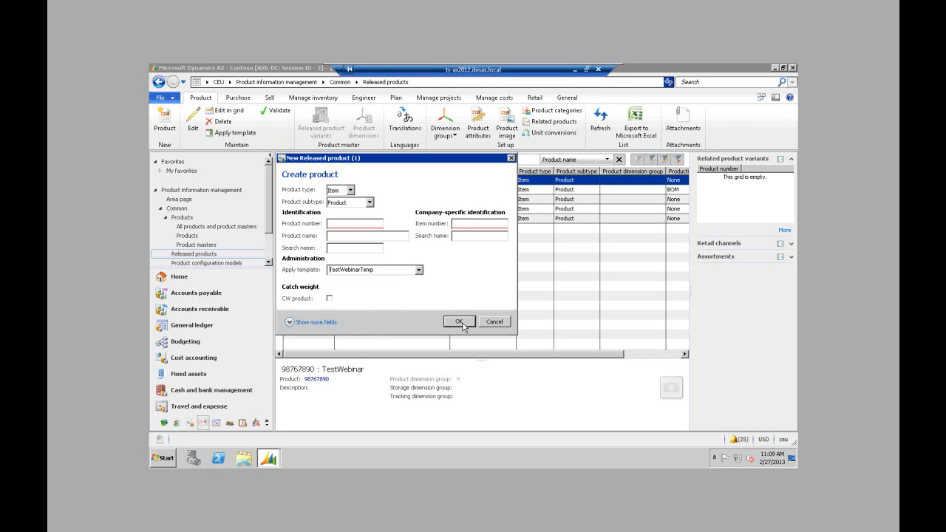
pyautogui.click(349, 223)
pyautogui.write('9998980')
pyautogui.click(471, 224)
pyautogui.click(472, 323)
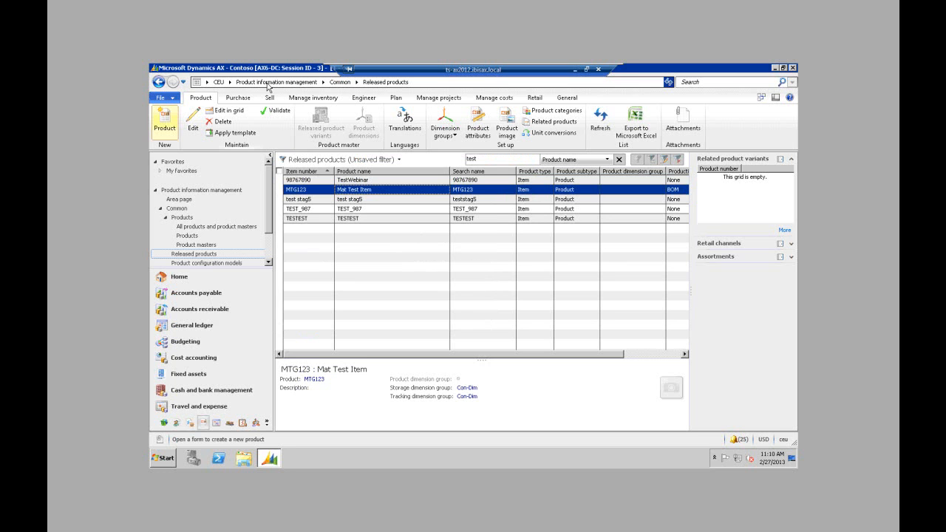
# - Navigate via the breadcrumb from Product information management to the Home area page
pyautogui.click(286, 83)
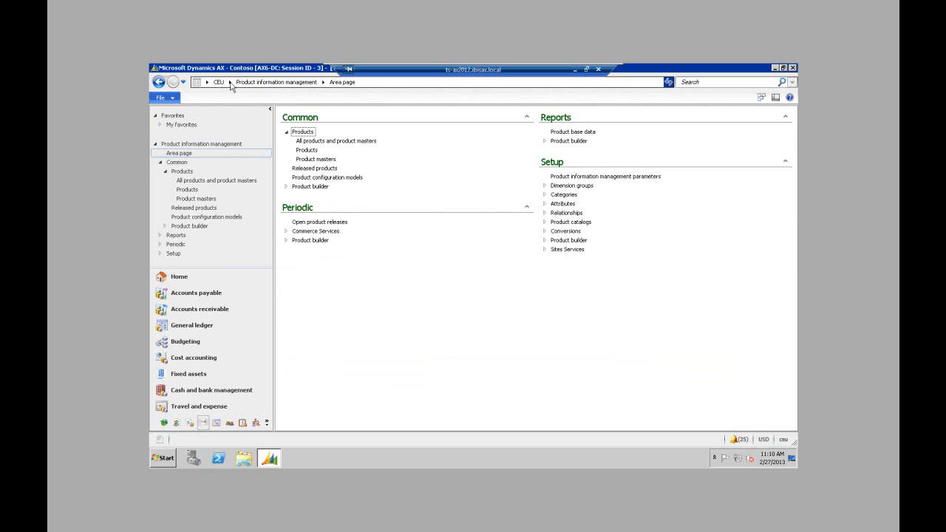
pyautogui.click(230, 82)
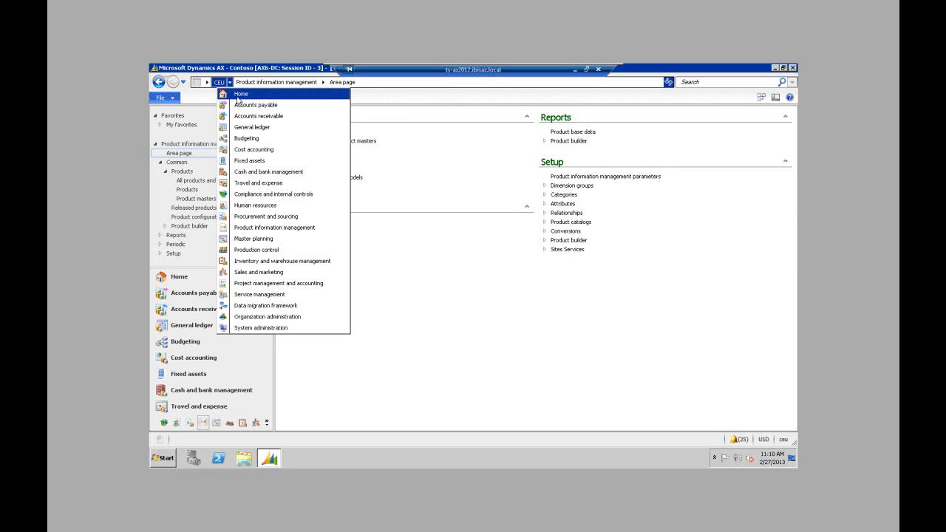
pyautogui.click(240, 94)
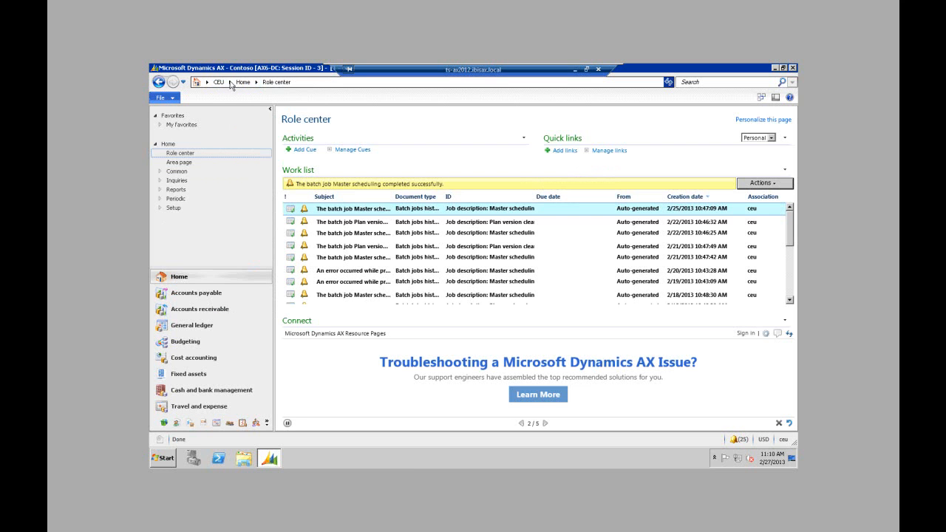
pyautogui.click(230, 82)
pyautogui.click(256, 82)
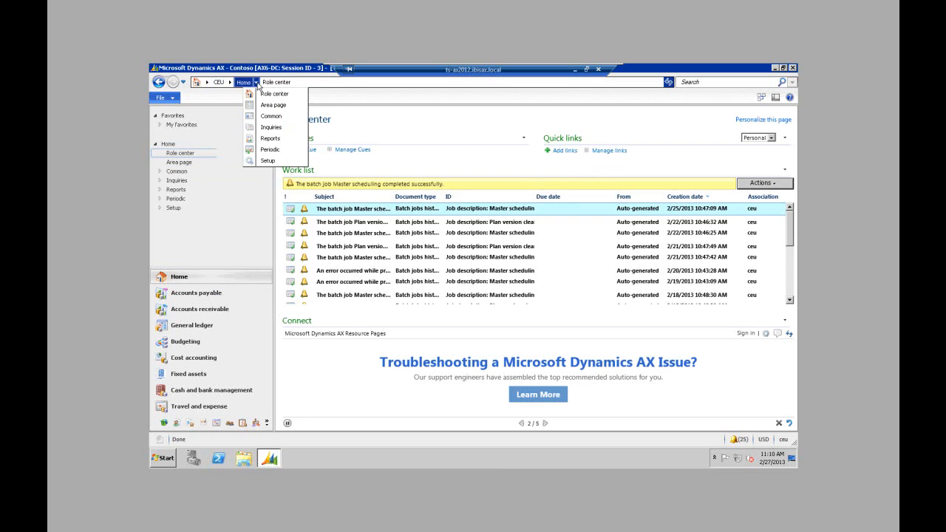
pyautogui.click(262, 109)
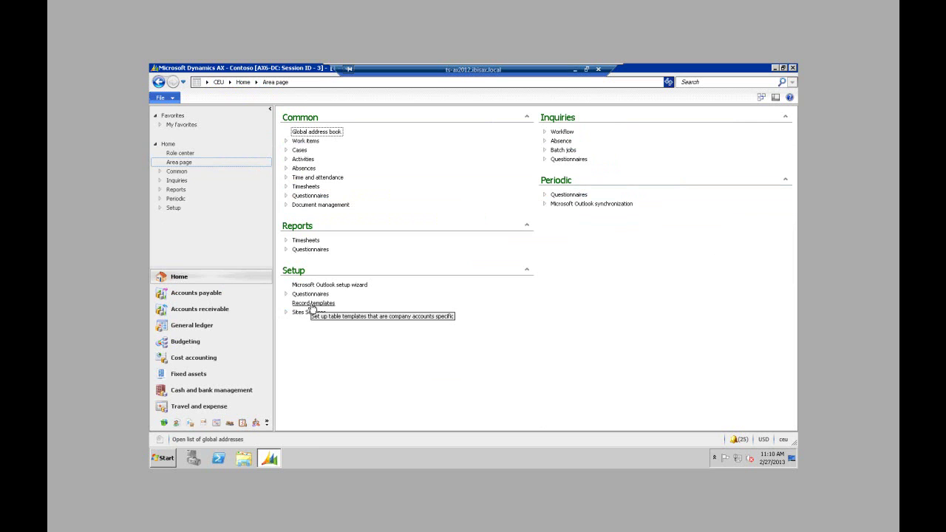
pyautogui.click(312, 304)
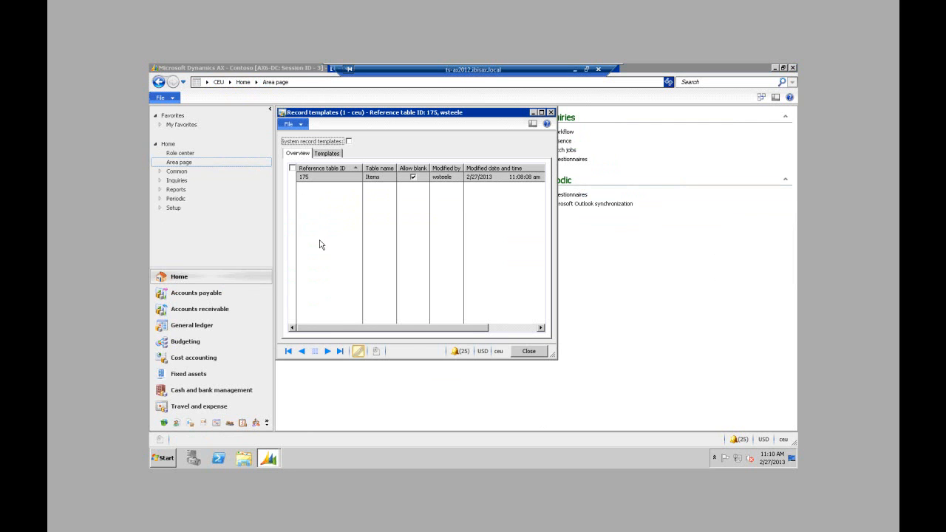
pyautogui.click(327, 154)
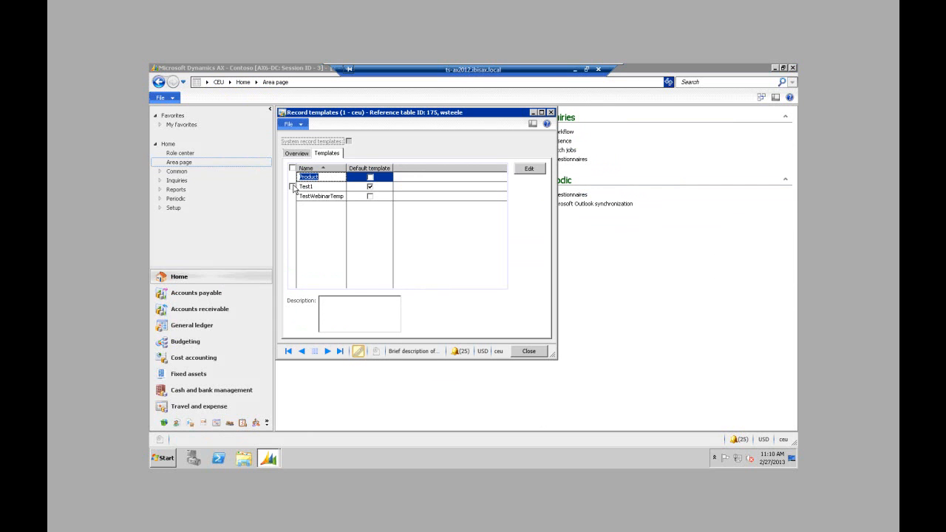
pyautogui.click(291, 186)
pyautogui.click(292, 196)
pyautogui.click(292, 177)
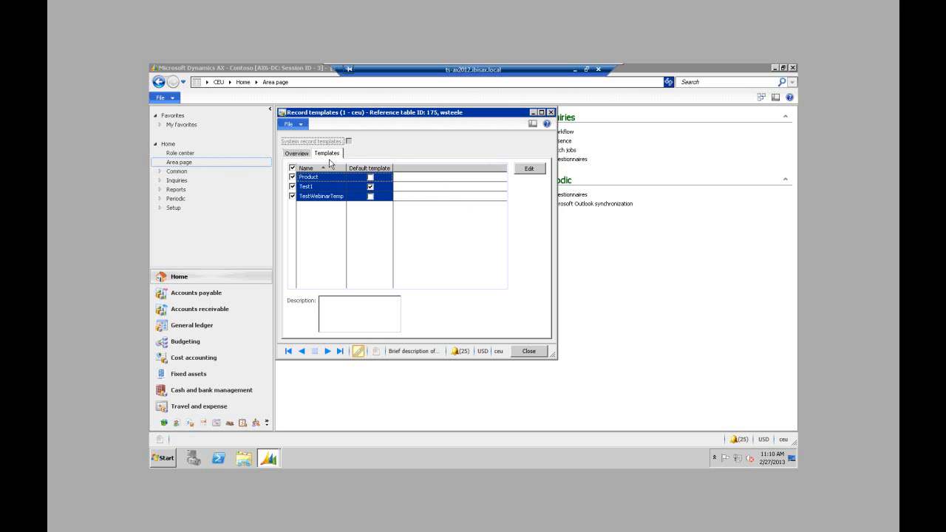
pyautogui.click(300, 153)
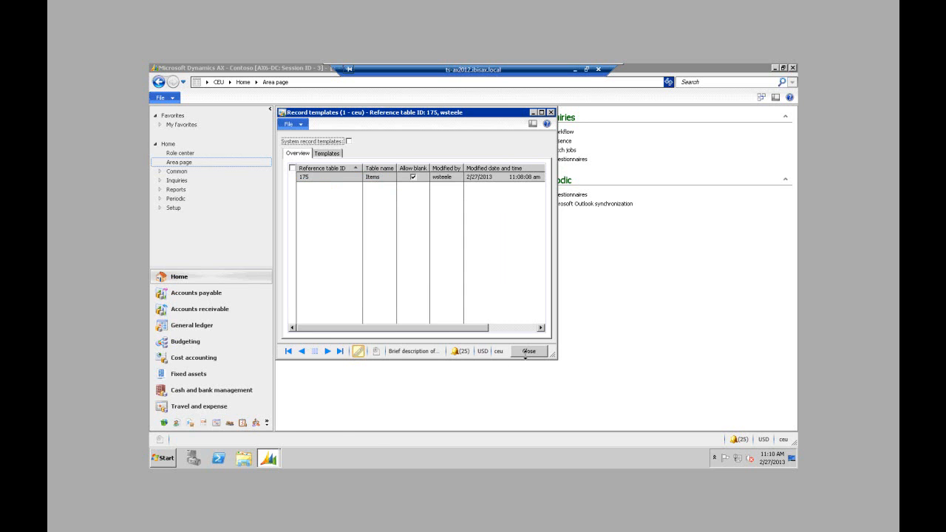
pyautogui.click(526, 351)
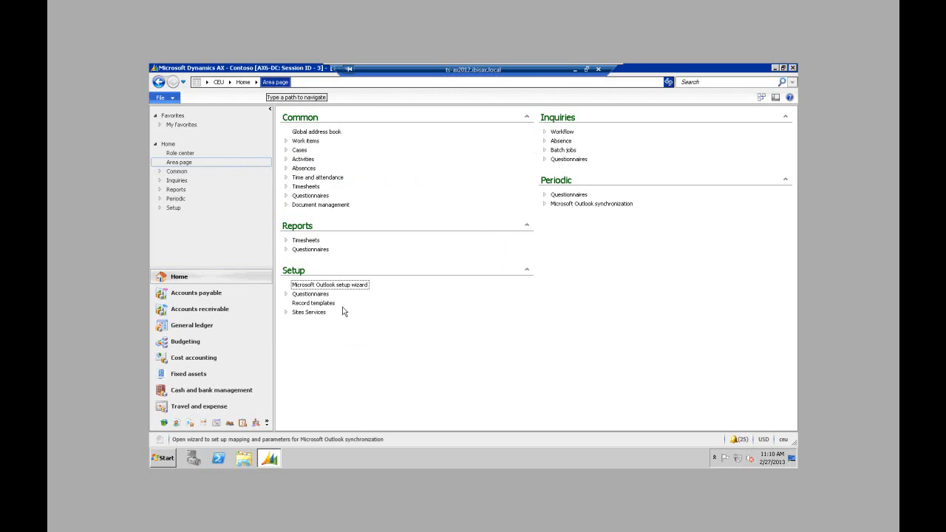